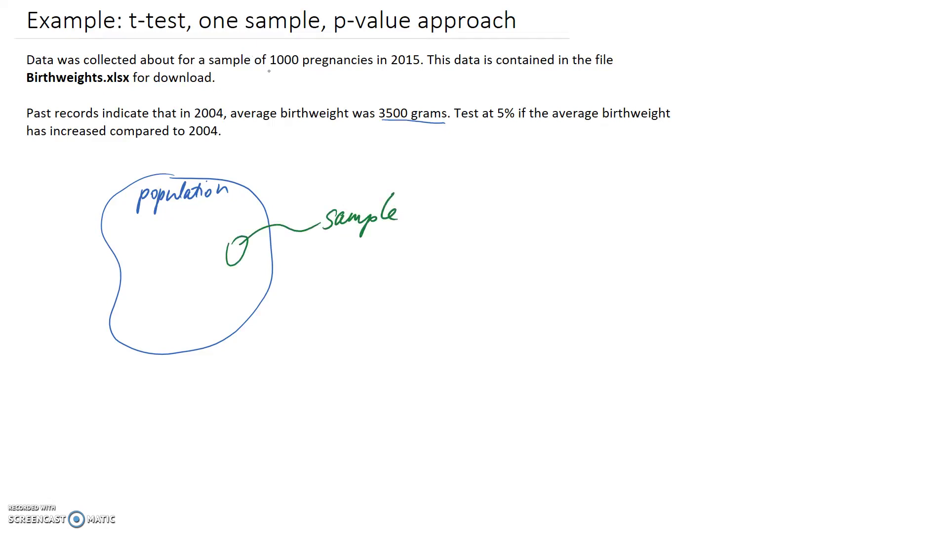
Mark '1000 pregnancies' in the problem text with a pen stroke for emphasis.
{"action": "left_click_drag", "start_coordinate": [270, 71], "coordinate": [366, 70]}
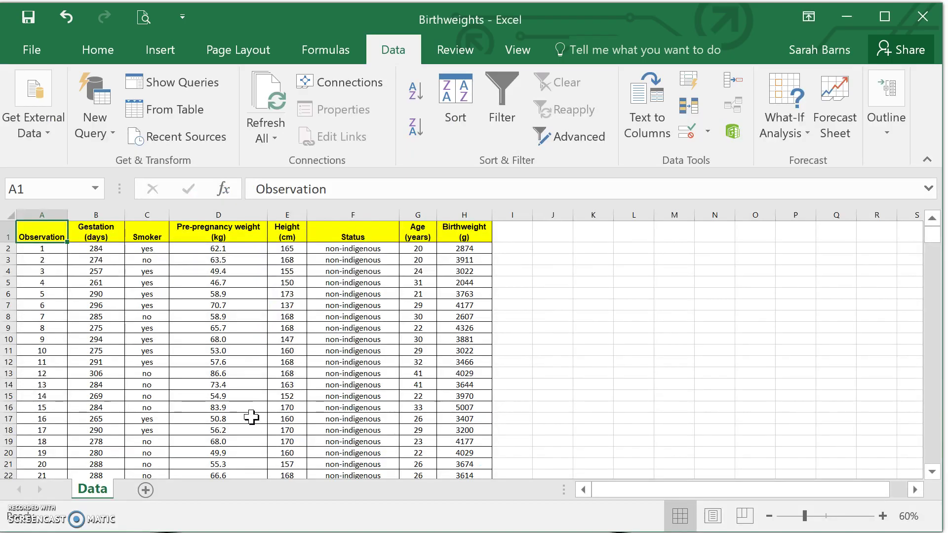
Label J3 'x-bar' and enter =AVERAGE(H2:H1001) in K3, giving 3540.
{"action": "left_click", "coordinate": [456, 207]}
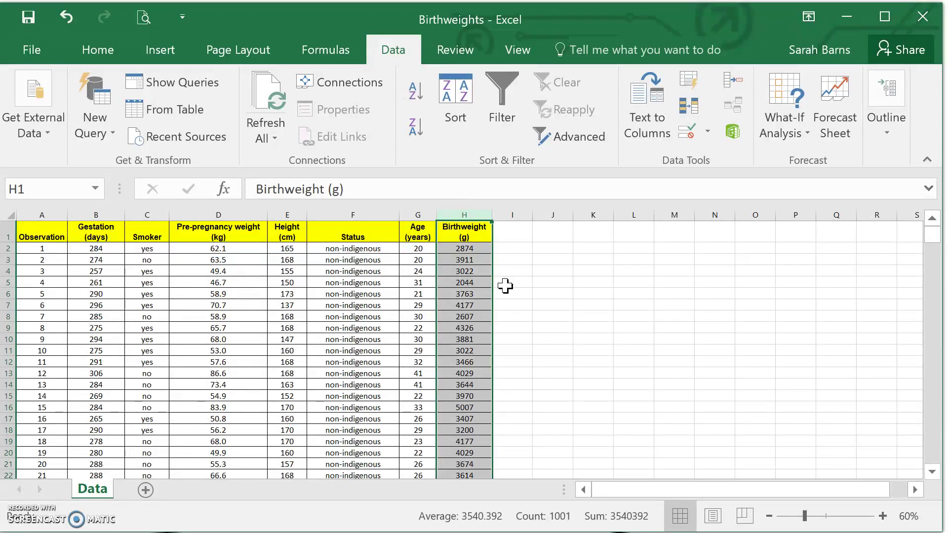
{"action": "left_click", "coordinate": [553, 262]}
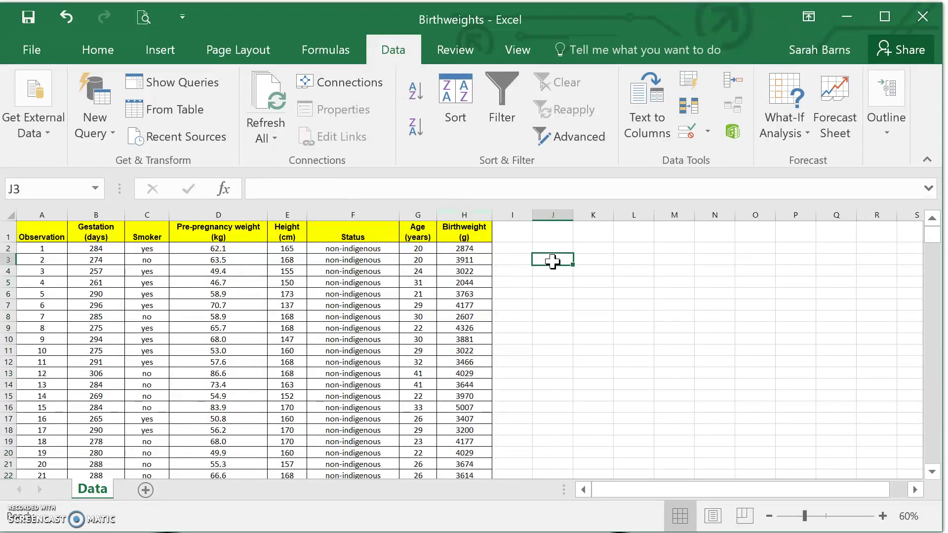
{"action": "type", "text": "x-bar"}
{"action": "key", "text": "Tab"}
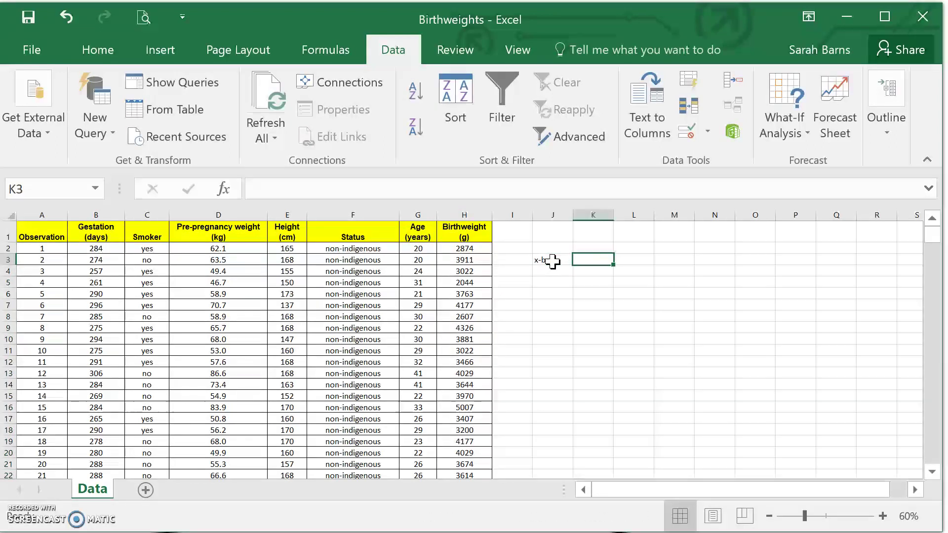
{"action": "type", "text": "=average("}
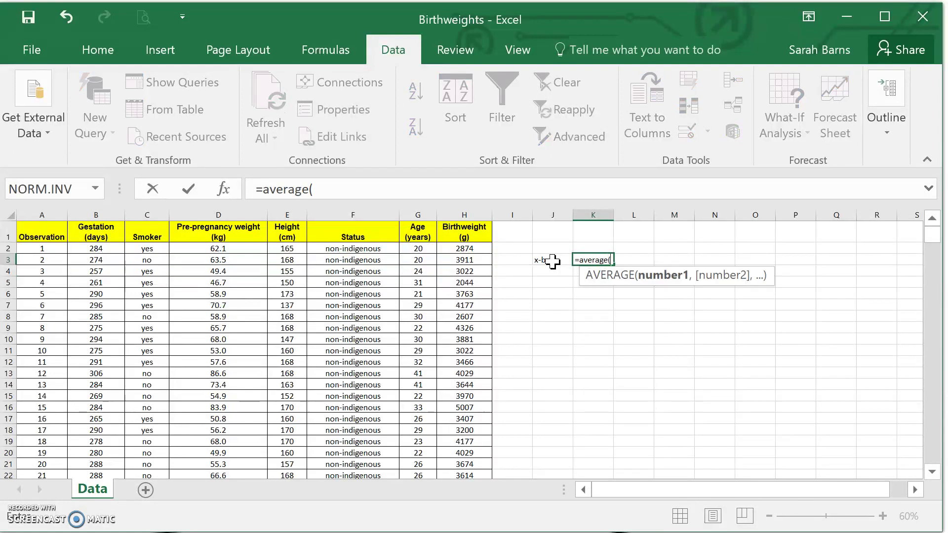
{"action": "left_click", "coordinate": [473, 248]}
{"action": "left_click_drag", "start_coordinate": [932, 236], "coordinate": [933, 470]}
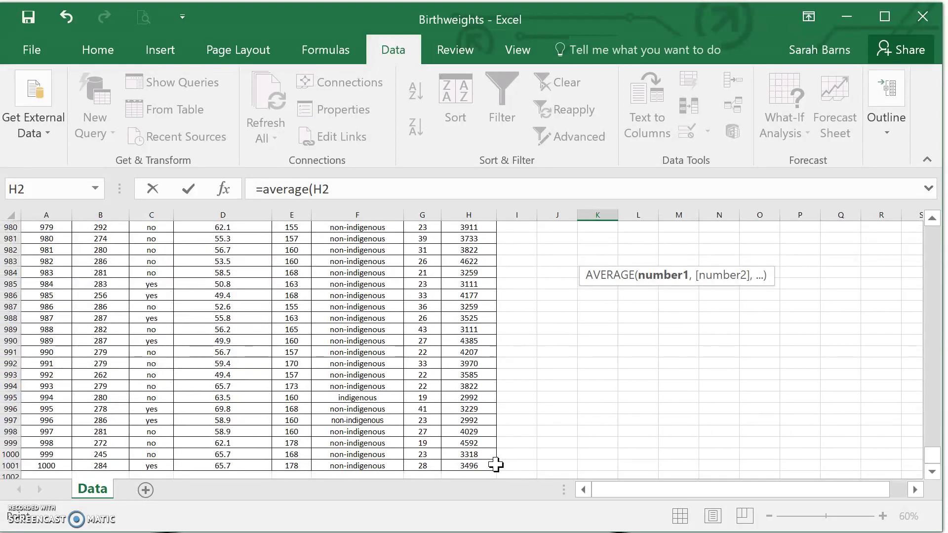
{"action": "left_click", "coordinate": [477, 465], "text": "shift"}
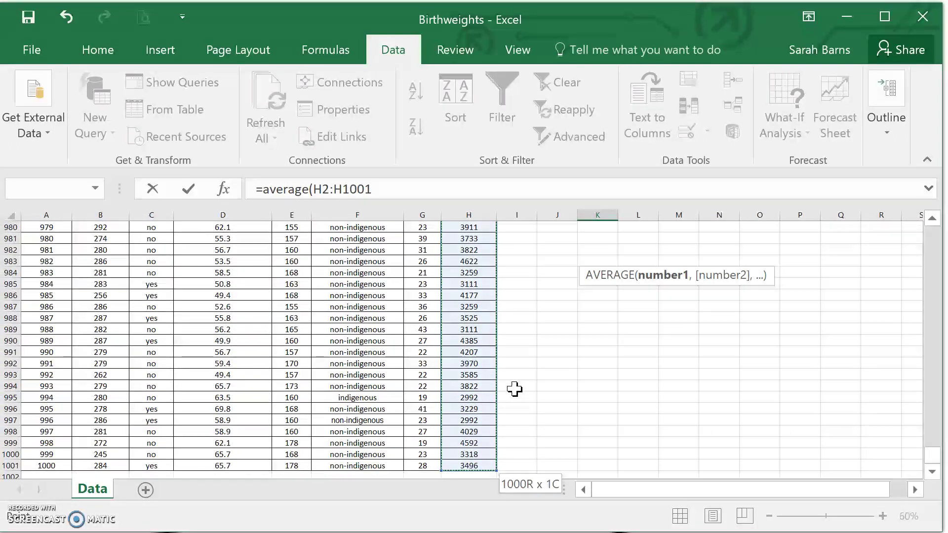
{"action": "key", "text": "Return"}
{"action": "scroll", "coordinate": [554, 286], "scroll_direction": "up", "scroll_amount": 1}
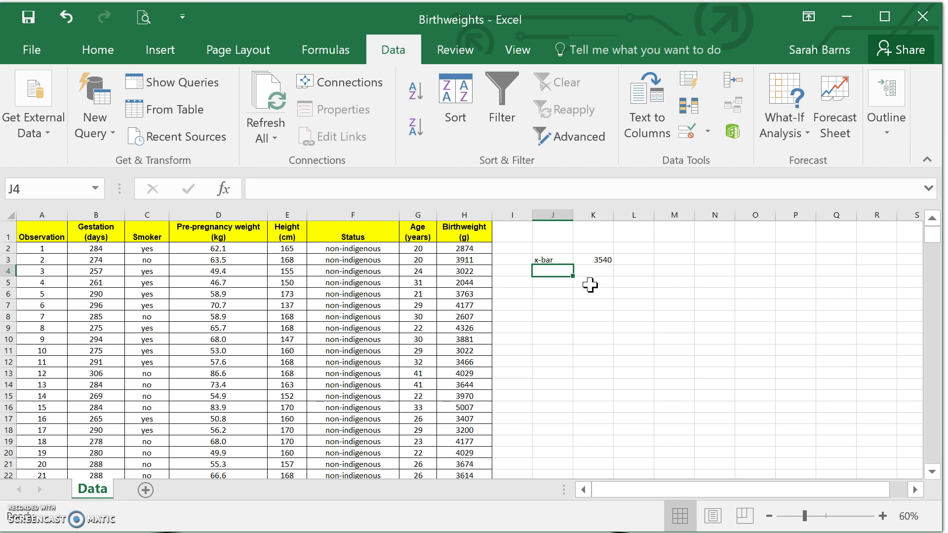
Add the 'sample stdev' label and widen column J to fit the labels.
{"action": "type", "text": "sample"}
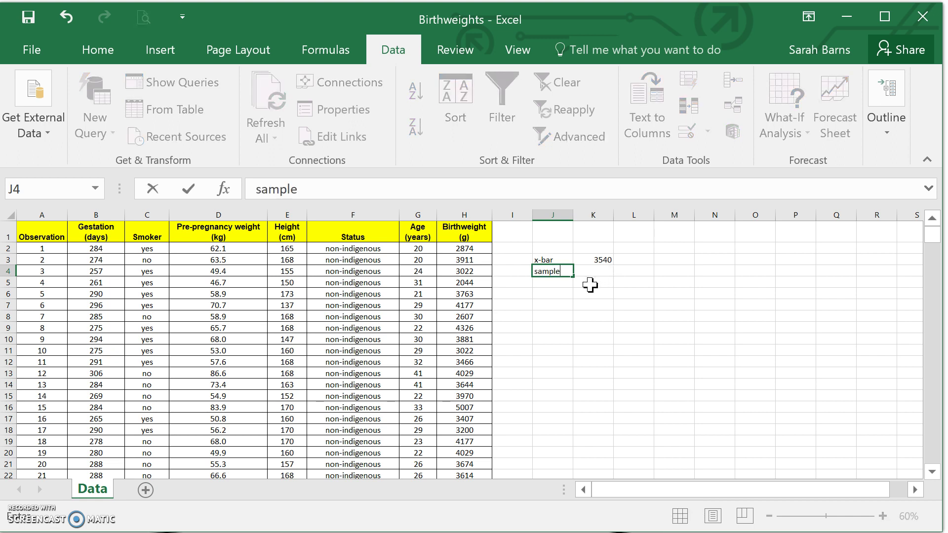
{"action": "type", "text": " stdev"}
{"action": "key", "text": "Tab"}
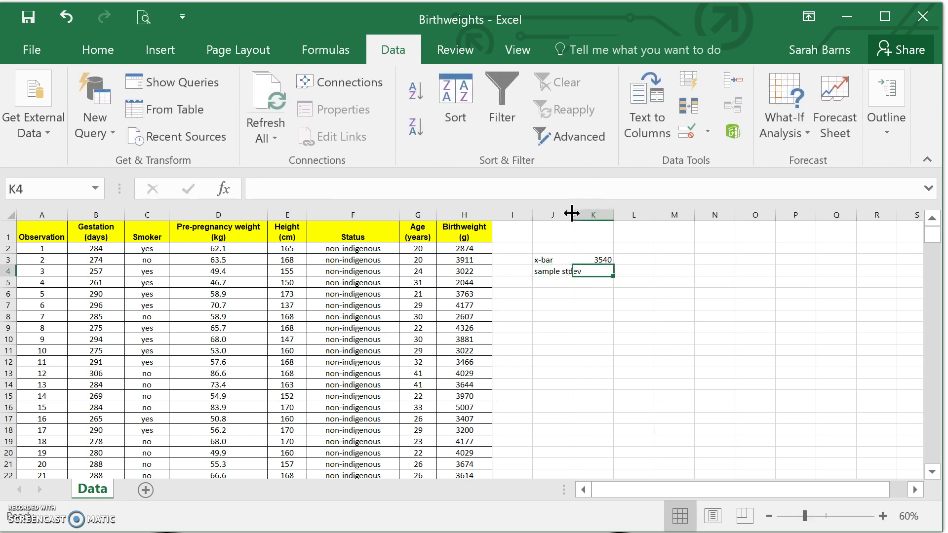
{"action": "left_click_drag", "start_coordinate": [572, 216], "coordinate": [589, 220]}
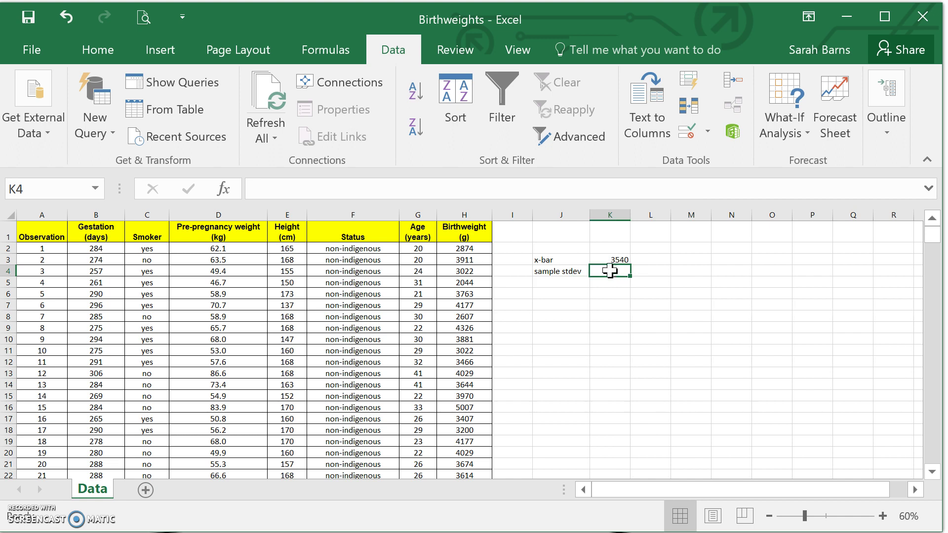
Compute the sample standard deviation with =STDEV.S(H2:H1001), giving 542.6477.
{"action": "type", "text": "=st"}
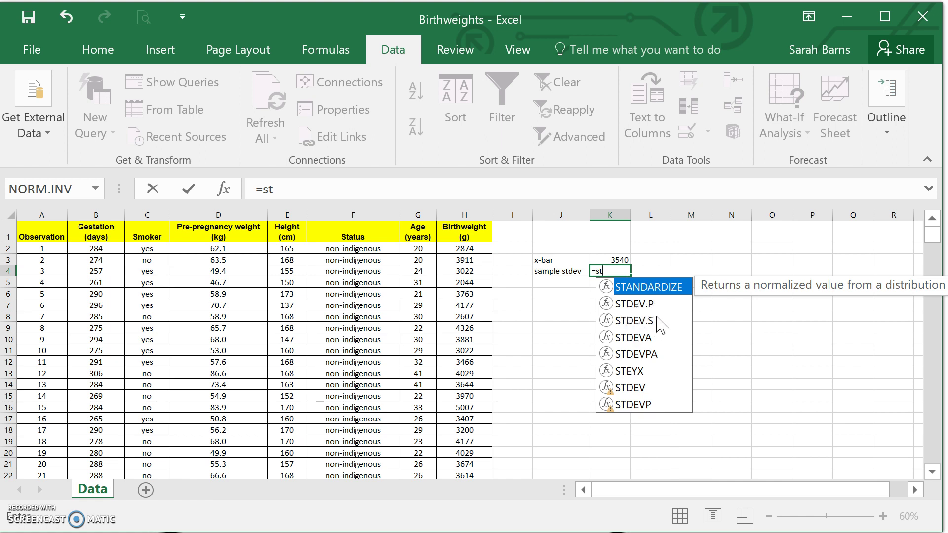
{"action": "left_click", "coordinate": [655, 304]}
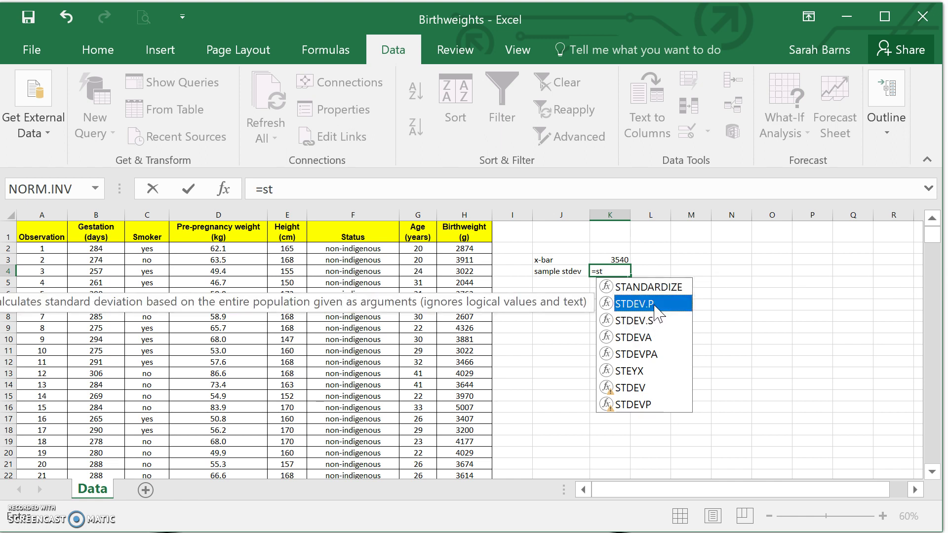
{"action": "left_click", "coordinate": [649, 322]}
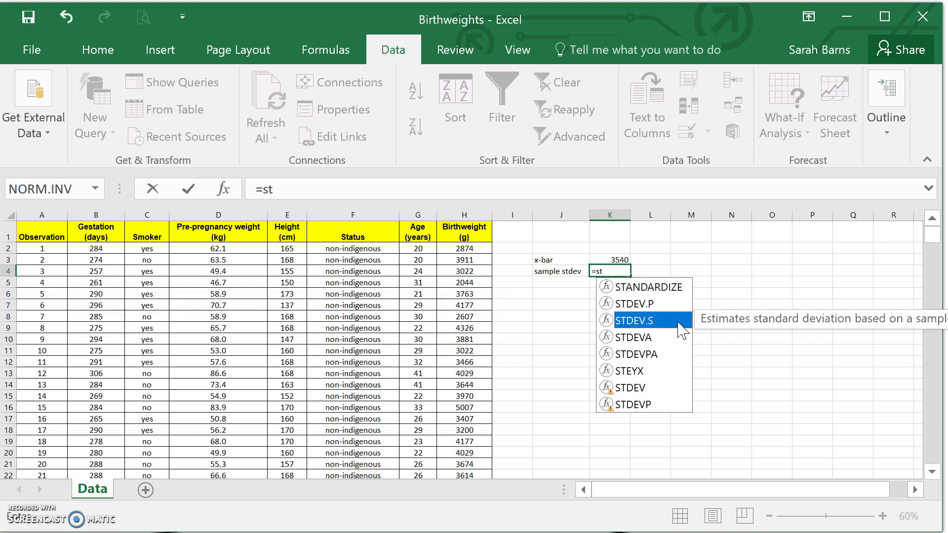
{"action": "double_click", "coordinate": [657, 322]}
{"action": "left_click", "coordinate": [463, 248]}
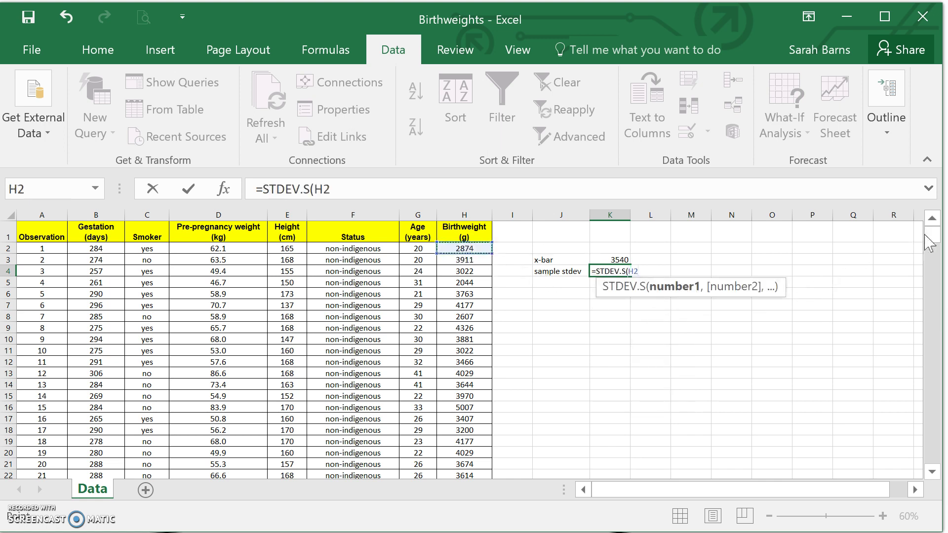
{"action": "left_click_drag", "start_coordinate": [931, 239], "coordinate": [931, 454]}
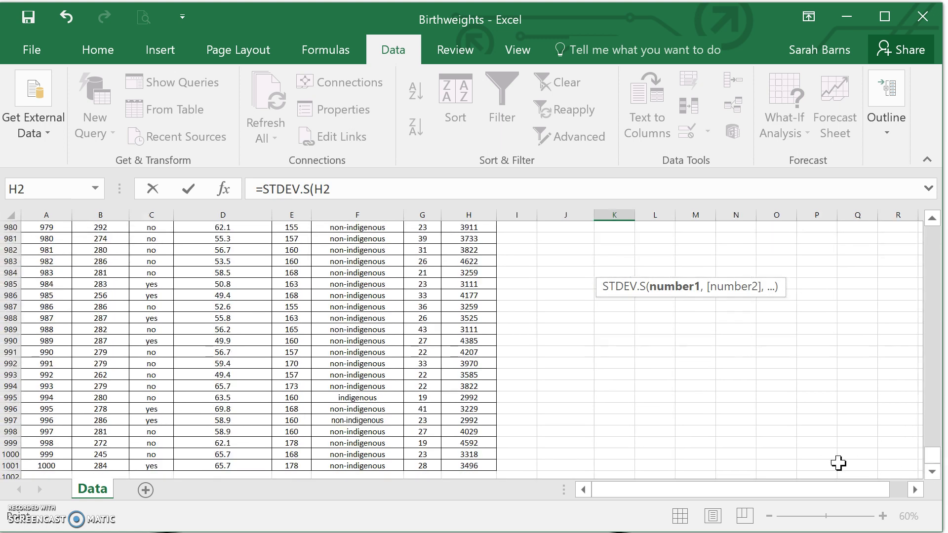
{"action": "left_click", "coordinate": [471, 465], "text": "shift"}
{"action": "key", "text": "Return"}
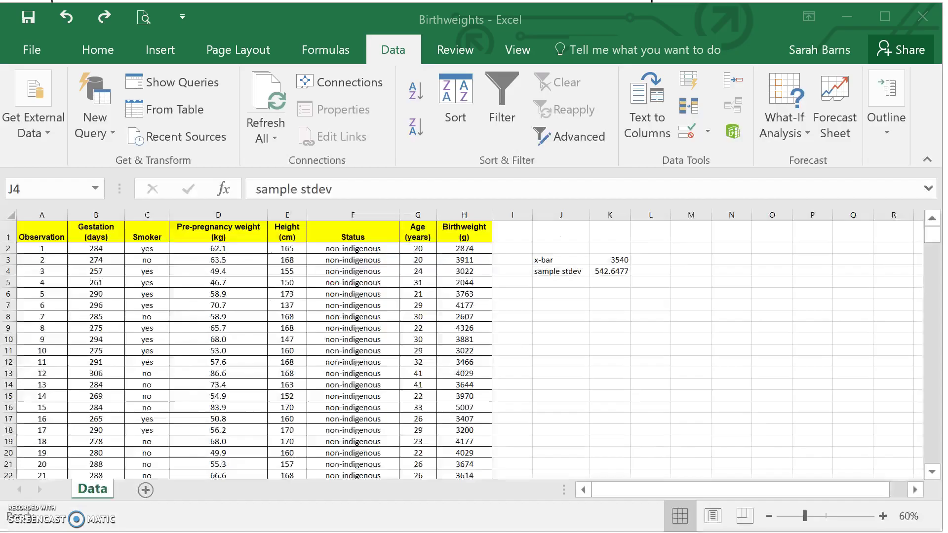
Enter =T.DIST.RT(2.35,999) in K6 to get the right-tailed p-value 0.009484.
{"action": "left_click", "coordinate": [610, 292]}
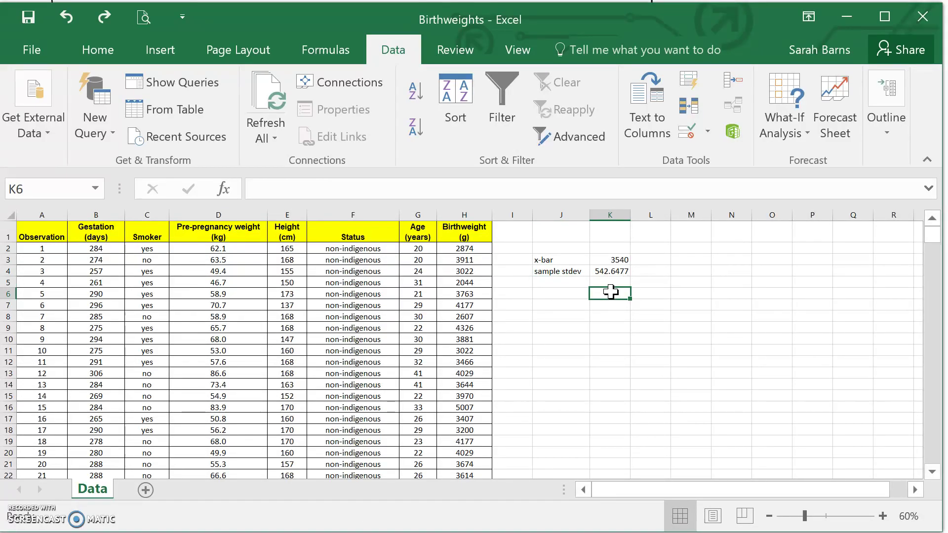
{"action": "type", "text": "="}
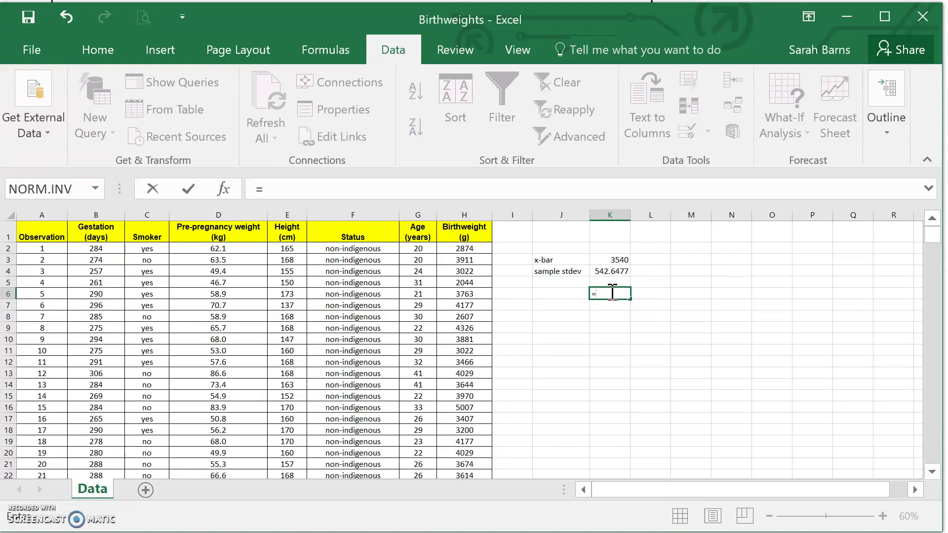
{"action": "type", "text": "t"}
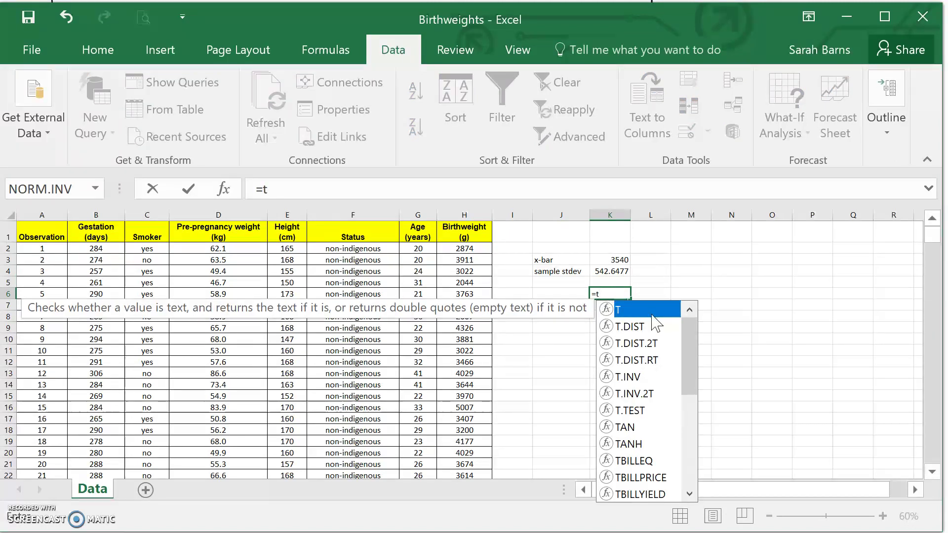
{"action": "left_click", "coordinate": [645, 327]}
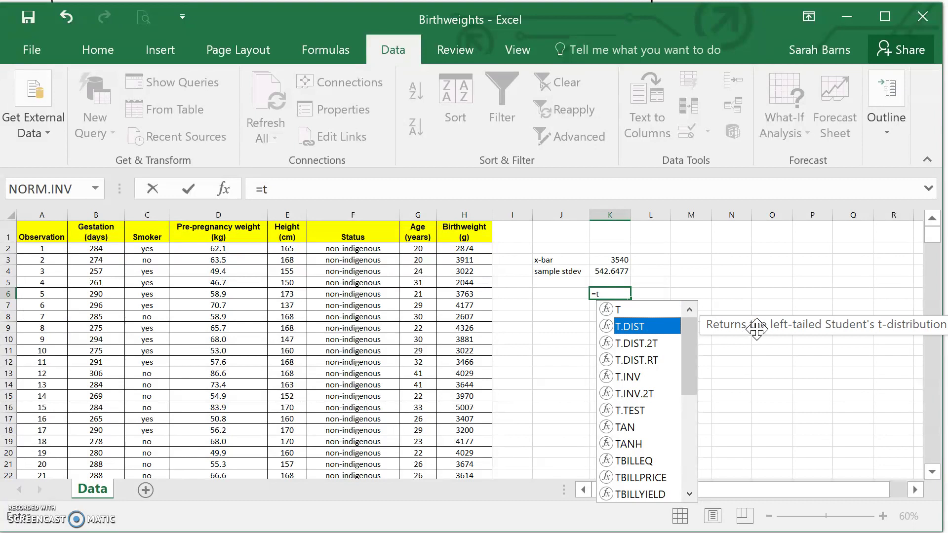
{"action": "left_click", "coordinate": [653, 362]}
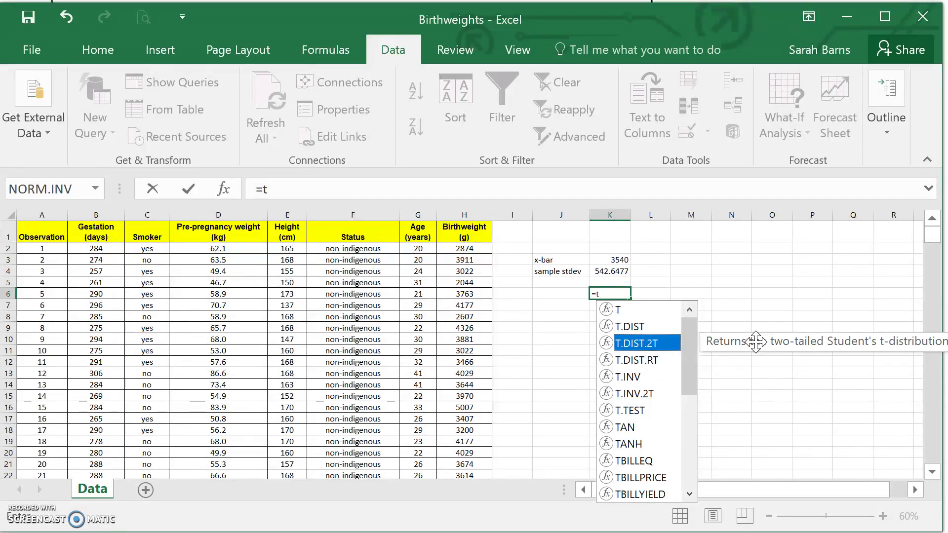
{"action": "double_click", "coordinate": [657, 359]}
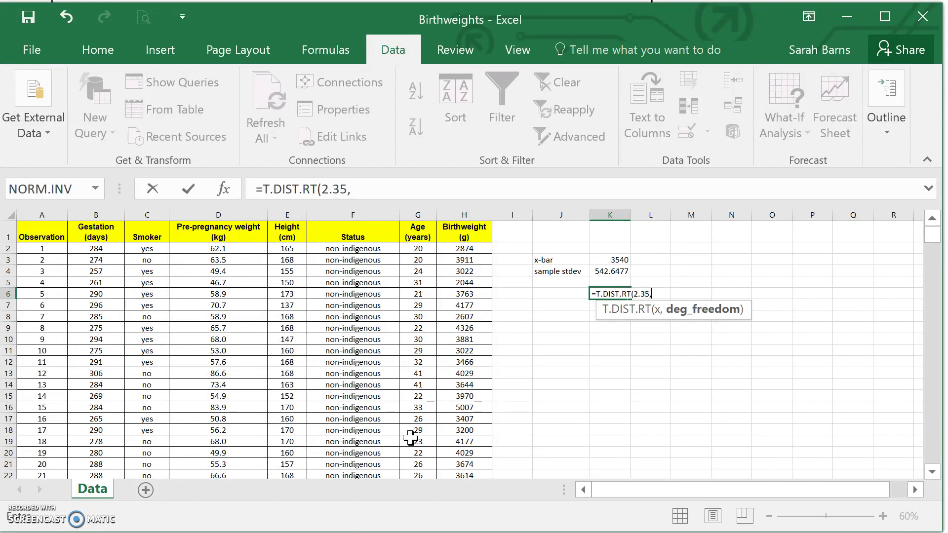
{"action": "type", "text": "999)"}
{"action": "key", "text": "Return"}
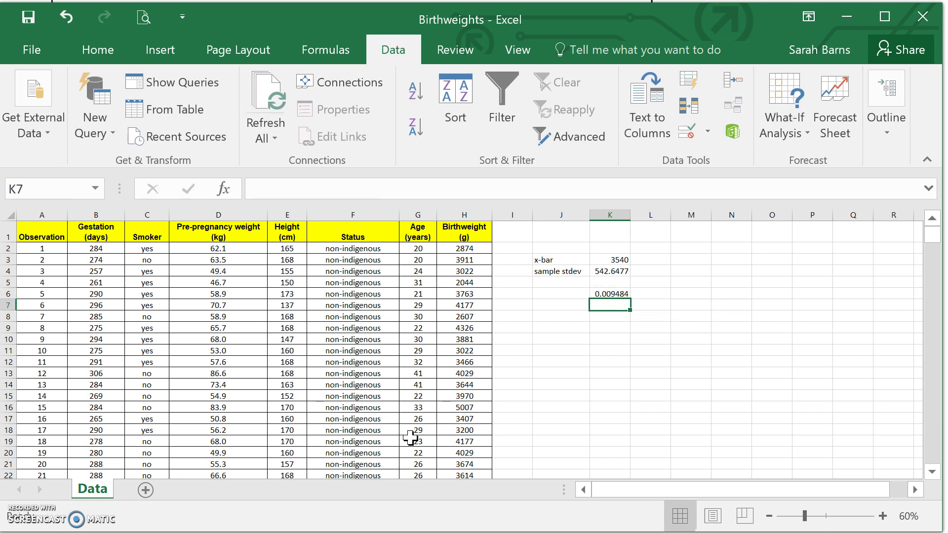
Label J6 'p-value' beside the result.
{"action": "left_click", "coordinate": [587, 293]}
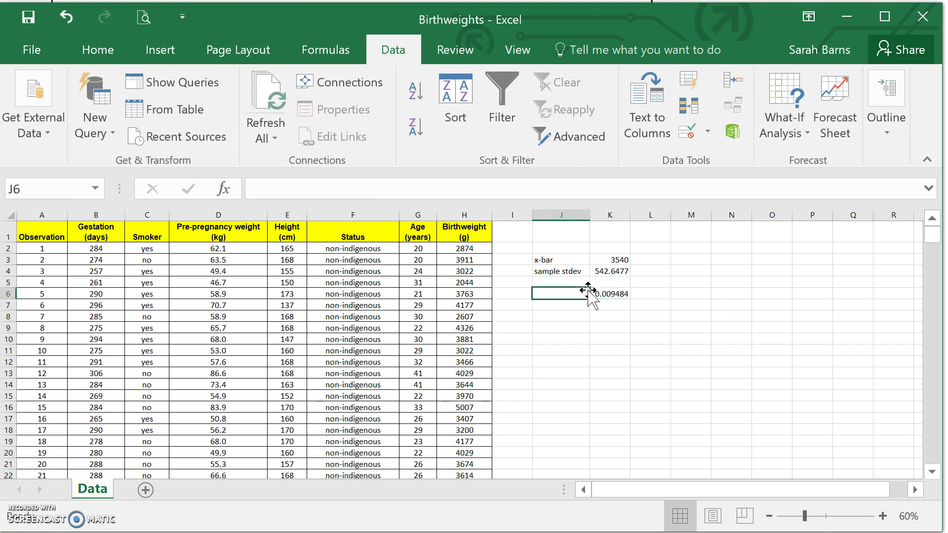
{"action": "type", "text": "p-value"}
{"action": "key", "text": "Return"}
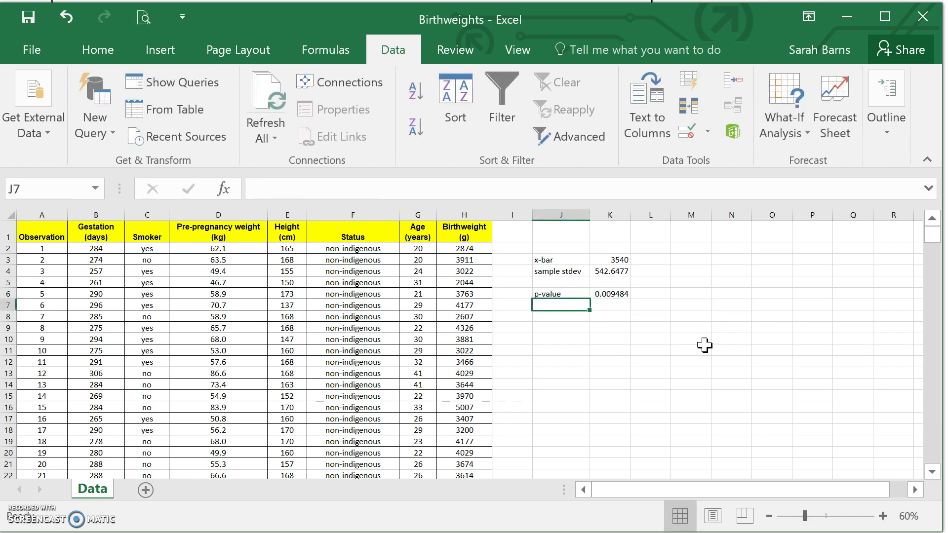